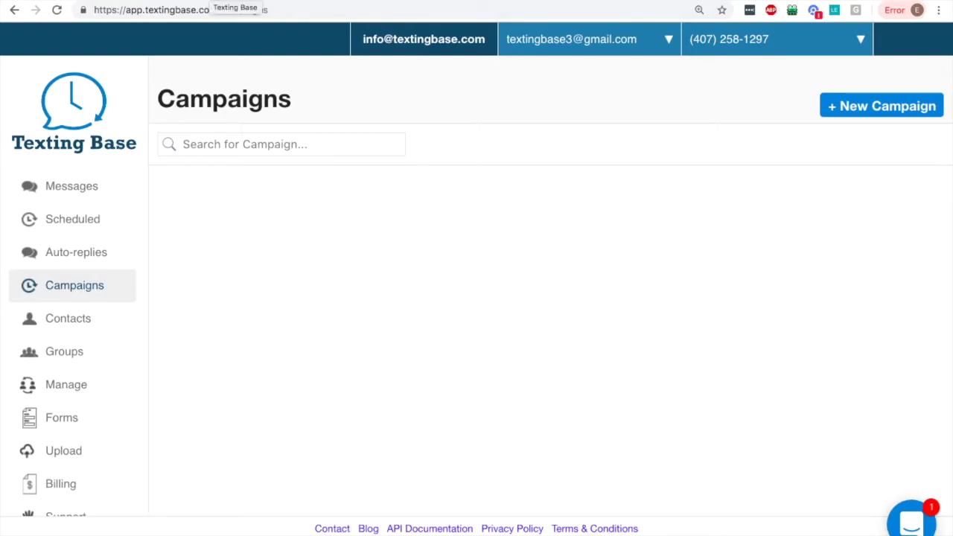
Create a new campaign titled Sales and set it to start at a custom date with the hour set to 1.
left_click(868, 107)
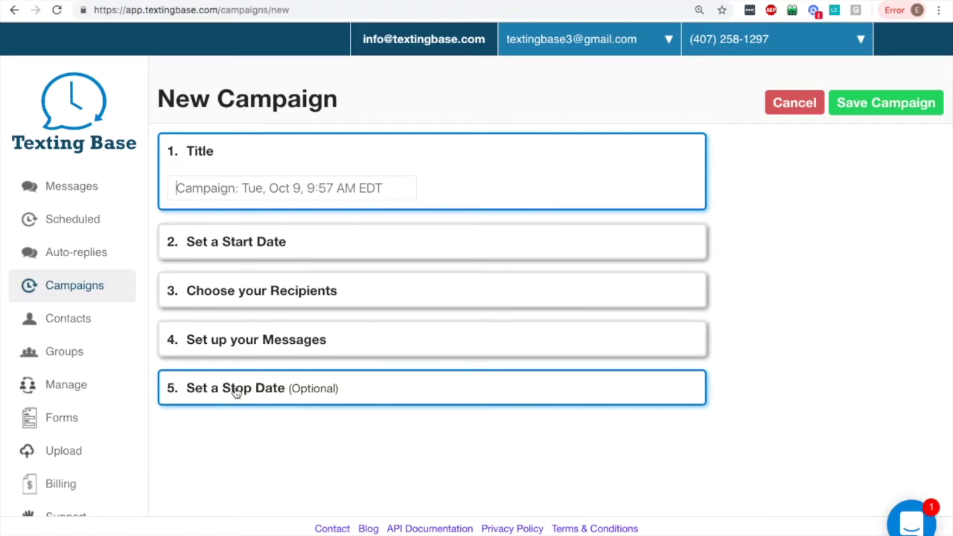
type("Sales")
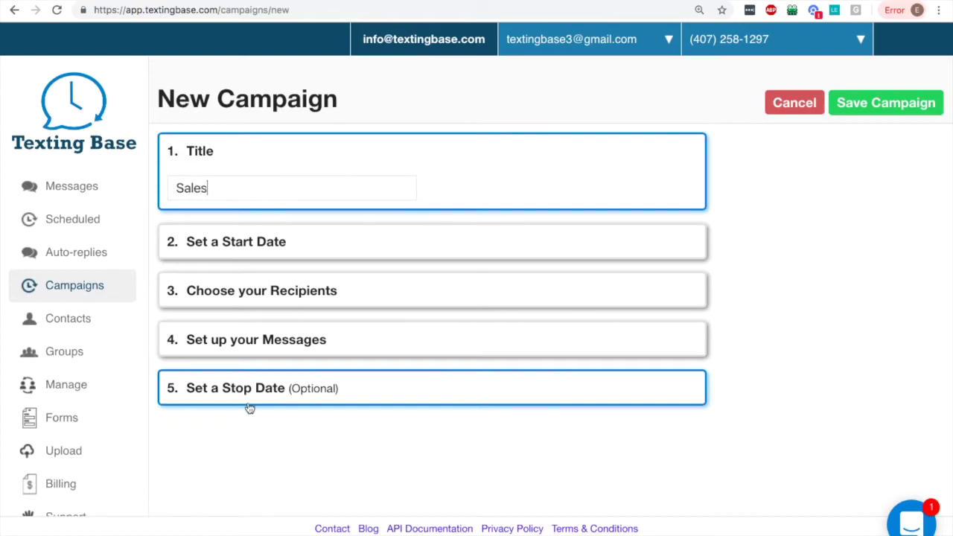
left_click(295, 239)
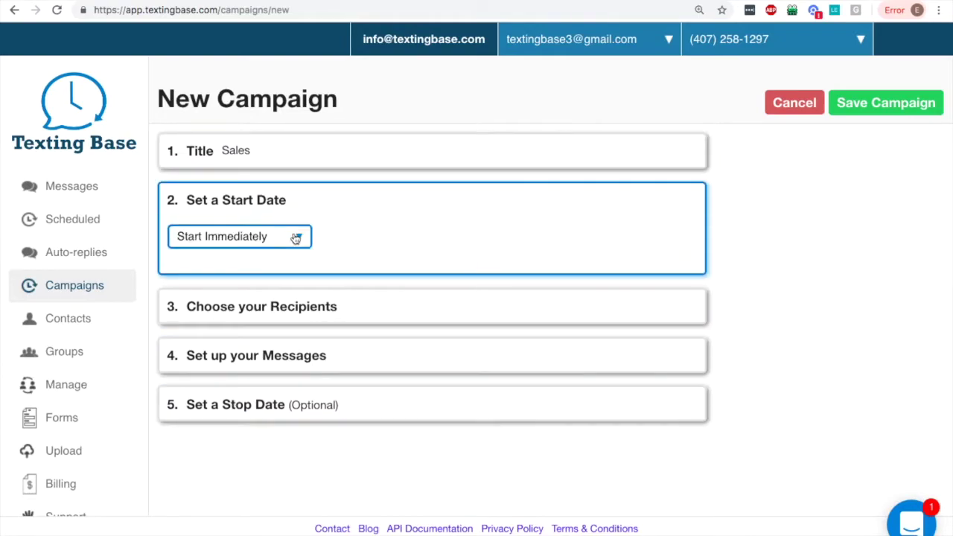
left_click(295, 236)
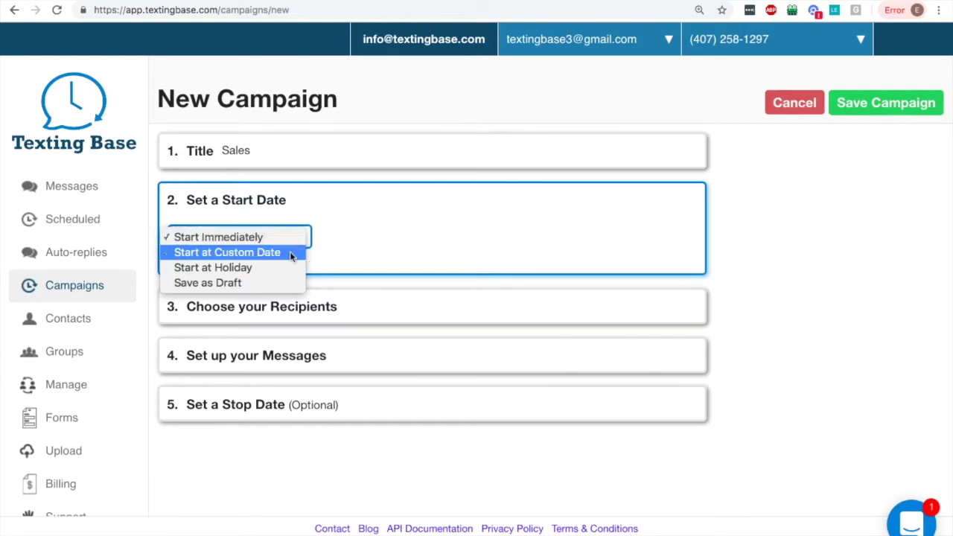
left_click(291, 254)
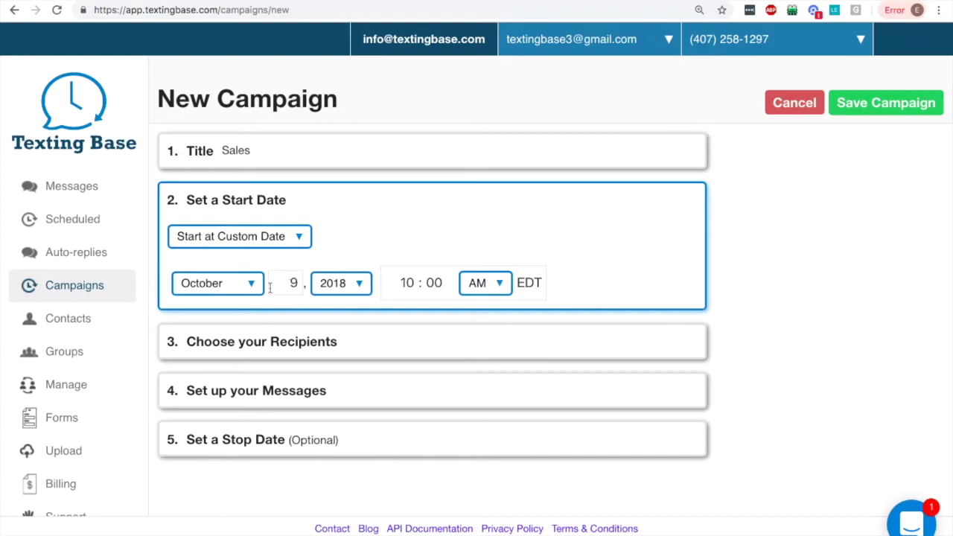
left_click(411, 282)
type("1")
Choose the Academy group as the campaign's recipients.
left_click(442, 336)
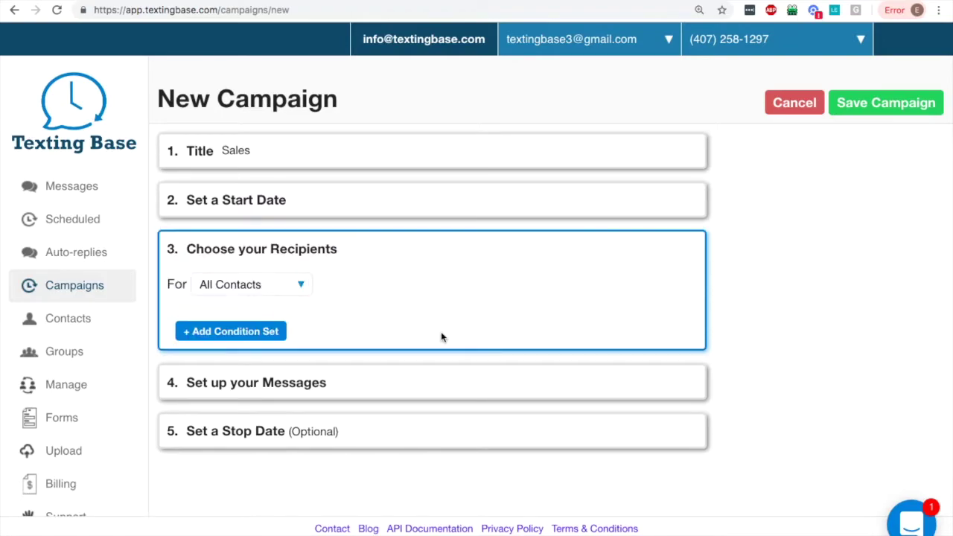
left_click(296, 291)
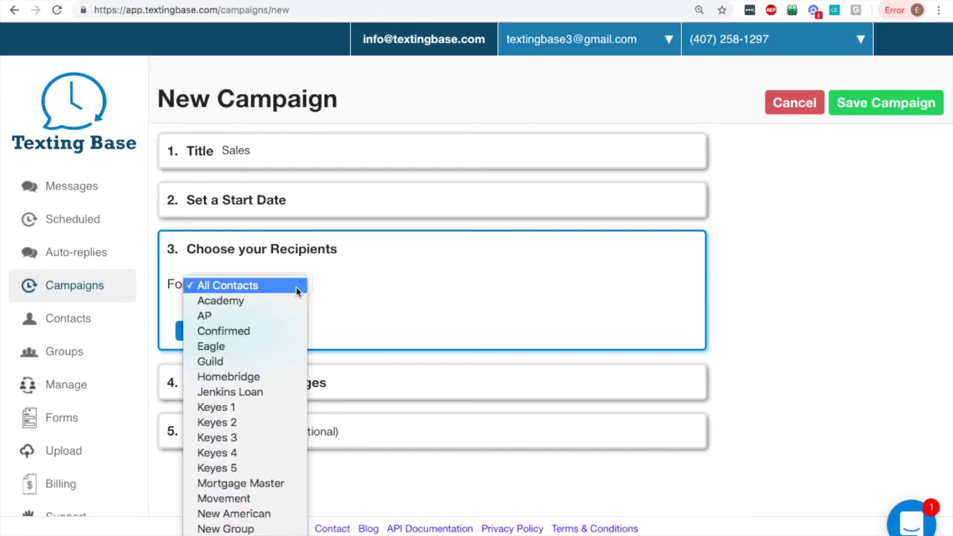
scroll(297, 290, "down", 3)
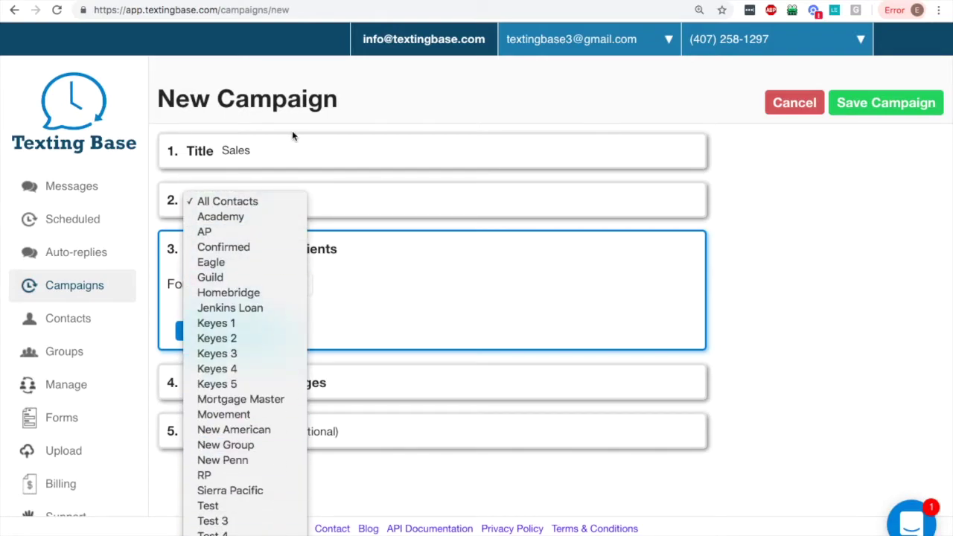
left_click(253, 215)
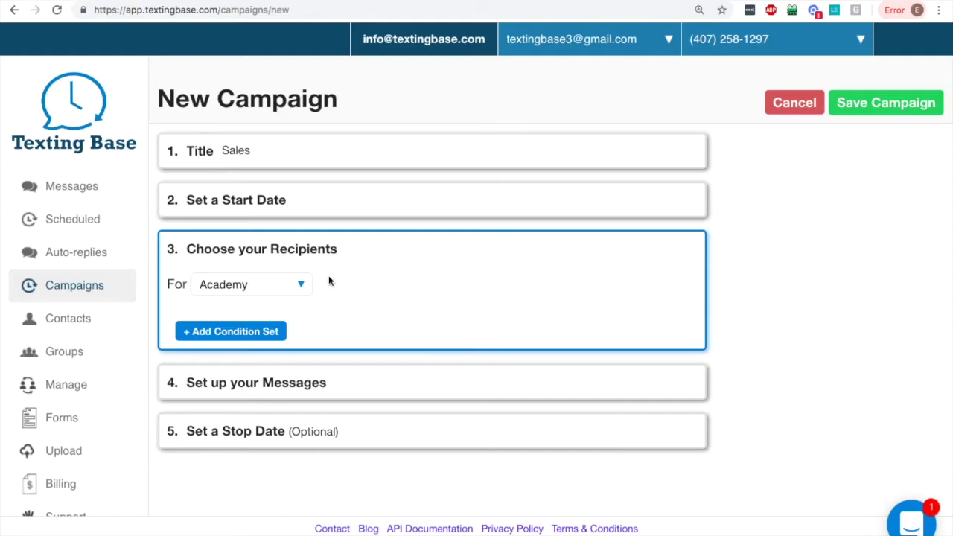
Add a recipient condition set requiring Mobile Area Code Equals 703.
left_click(247, 333)
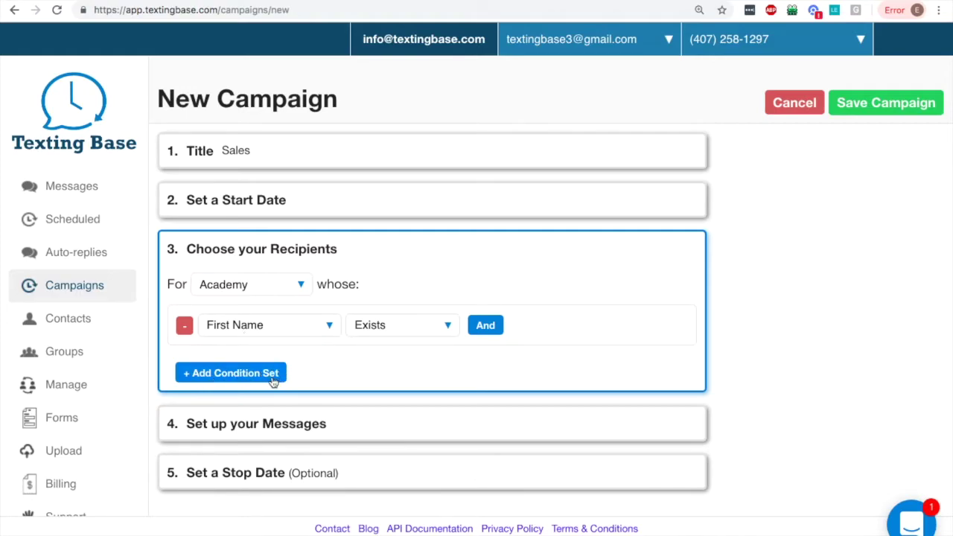
left_click(340, 325)
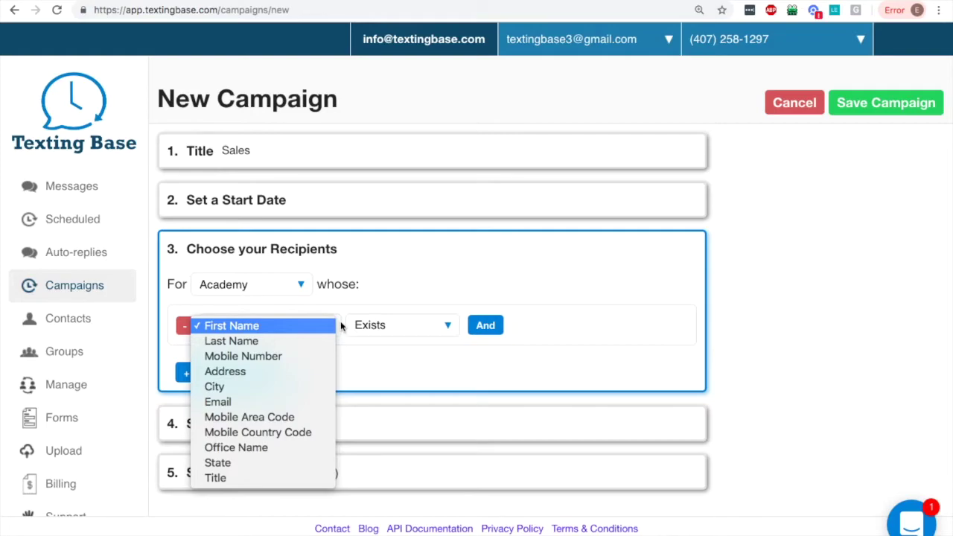
left_click(325, 418)
left_click(431, 329)
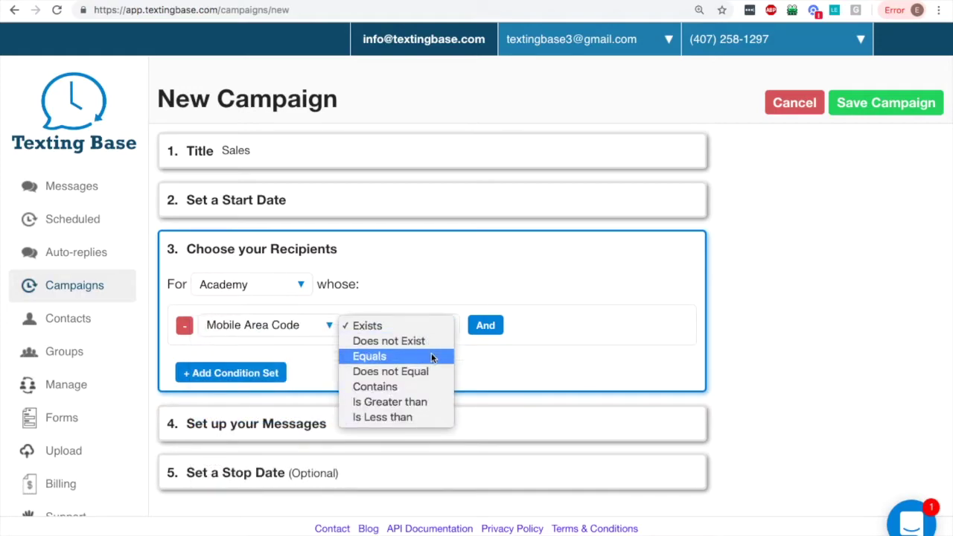
left_click(431, 354)
type("703")
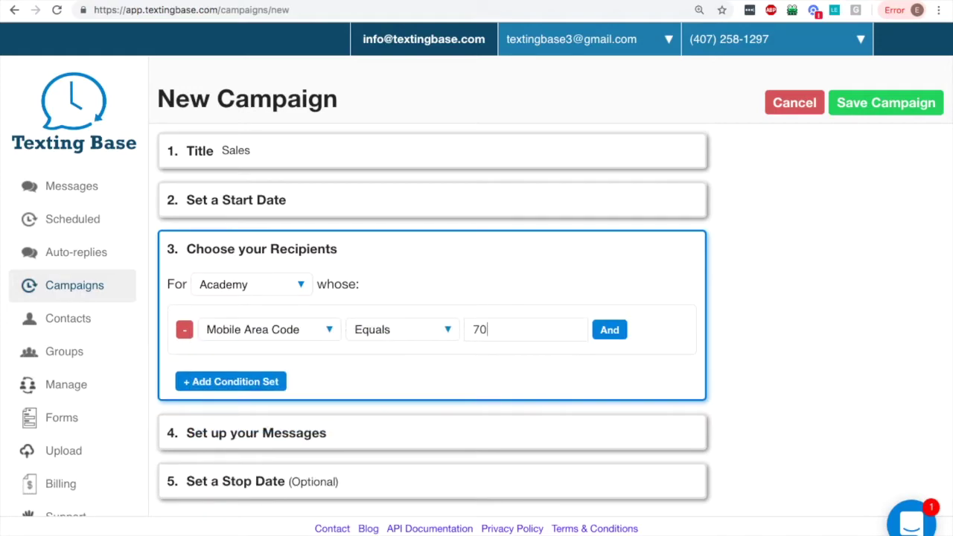
Add a second condition to the set requiring Mobile Number Equals 202.
left_click(622, 336)
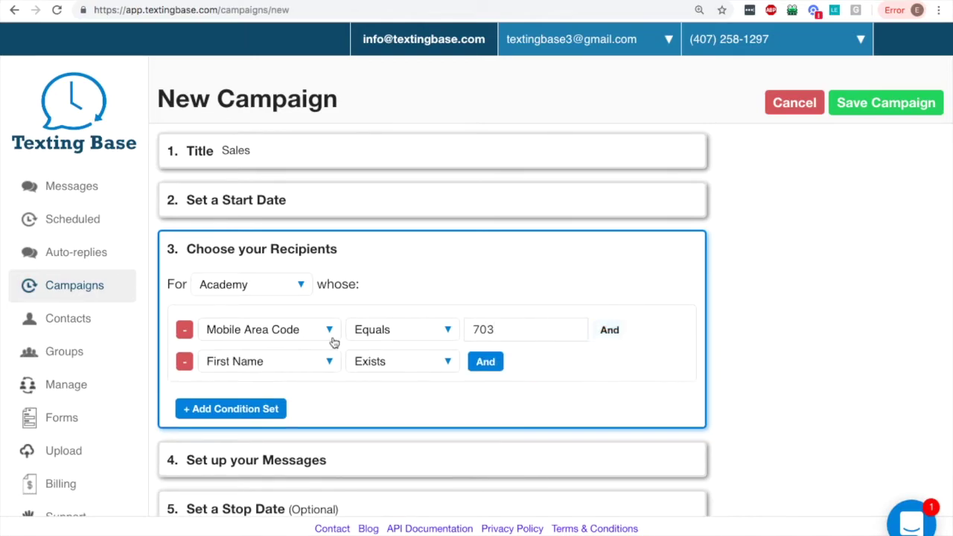
left_click(329, 360)
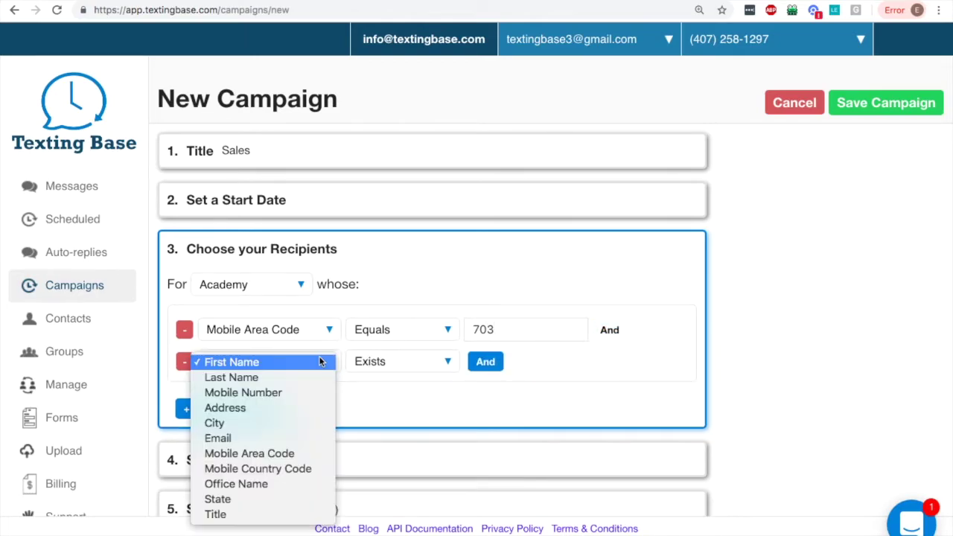
left_click(307, 394)
left_click(400, 364)
left_click(406, 398)
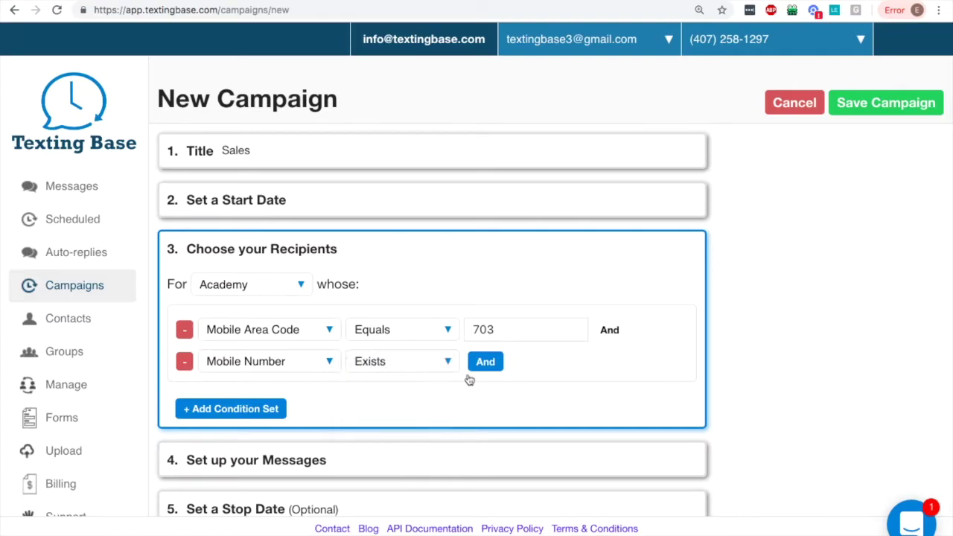
type("202")
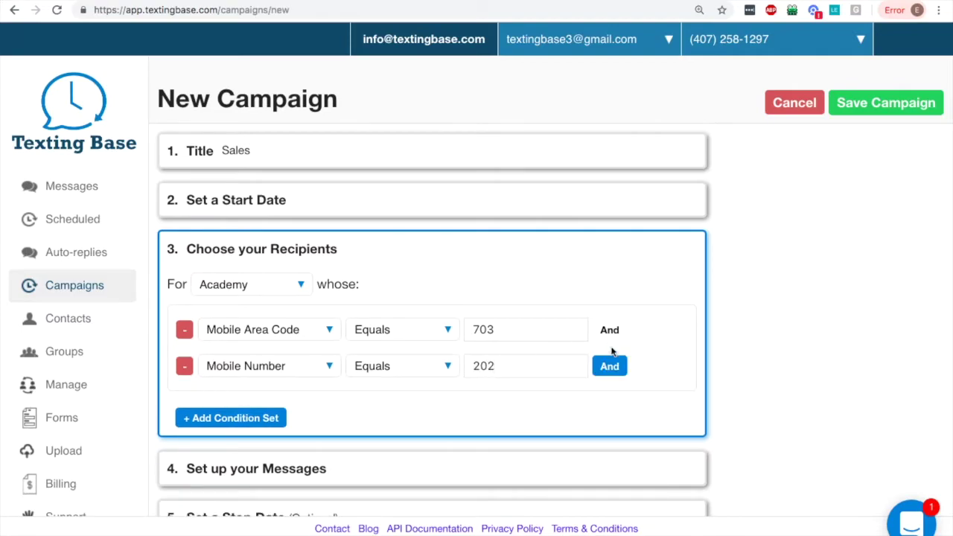
Add a third condition to the set requiring Mobile Number Equals 410.
left_click(616, 367)
left_click(322, 398)
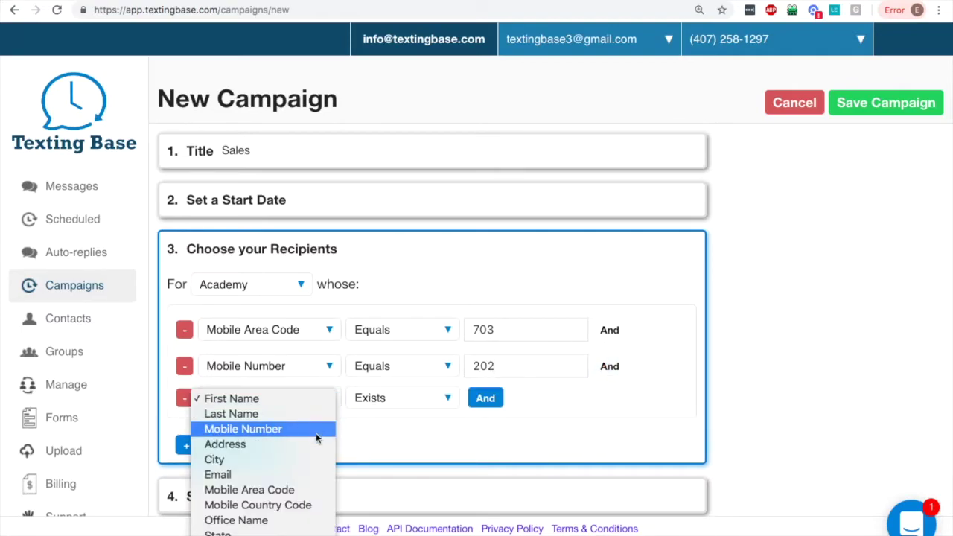
left_click(319, 430)
left_click(403, 406)
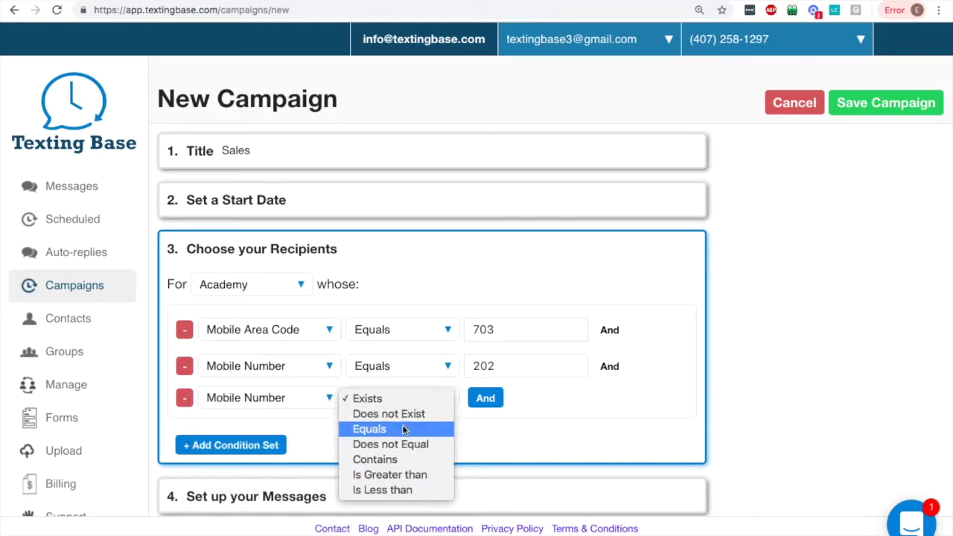
left_click(404, 427)
type("410")
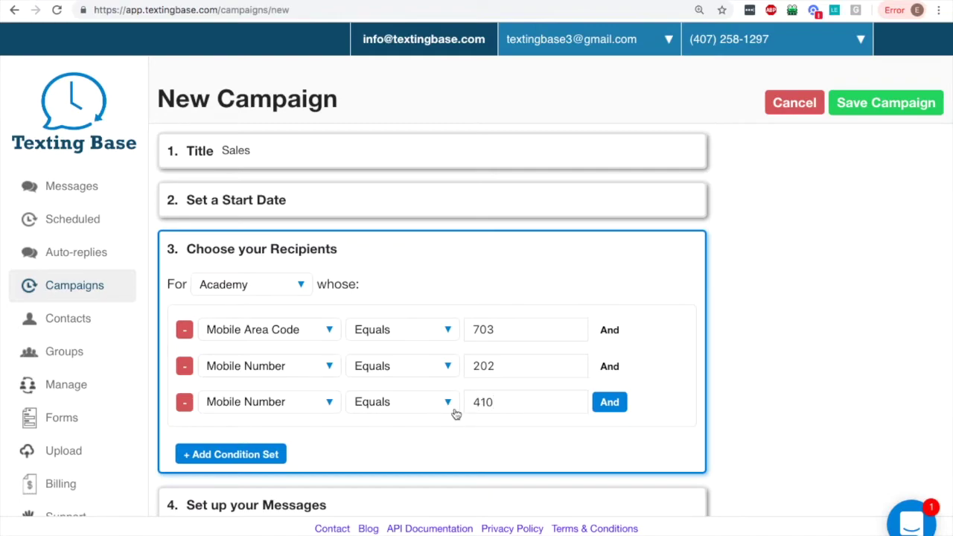
Write the first message as "Hi {First Name} thanks for reaching out. We have a deal in the state of {State}", inserting both contact fields as data placeholders.
scroll(459, 438, "down", 2)
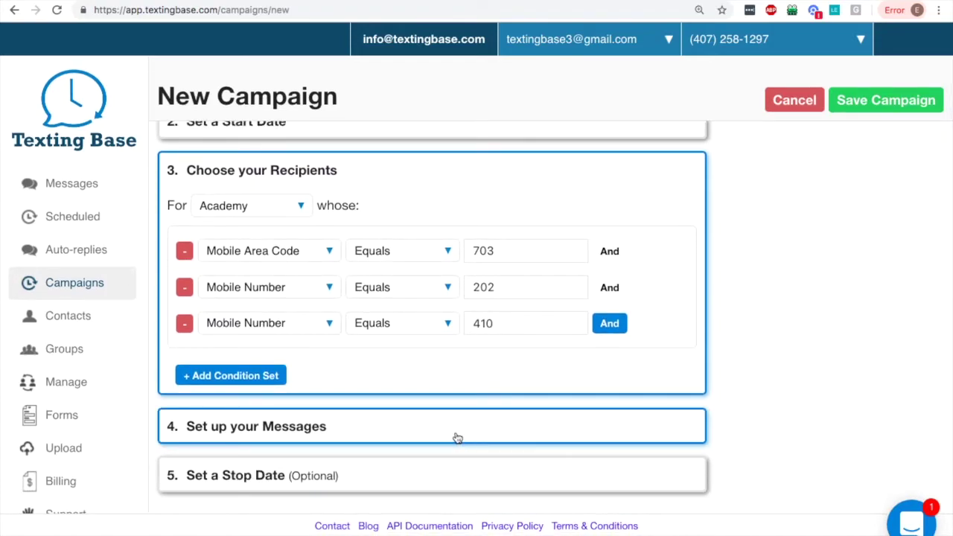
left_click(457, 437)
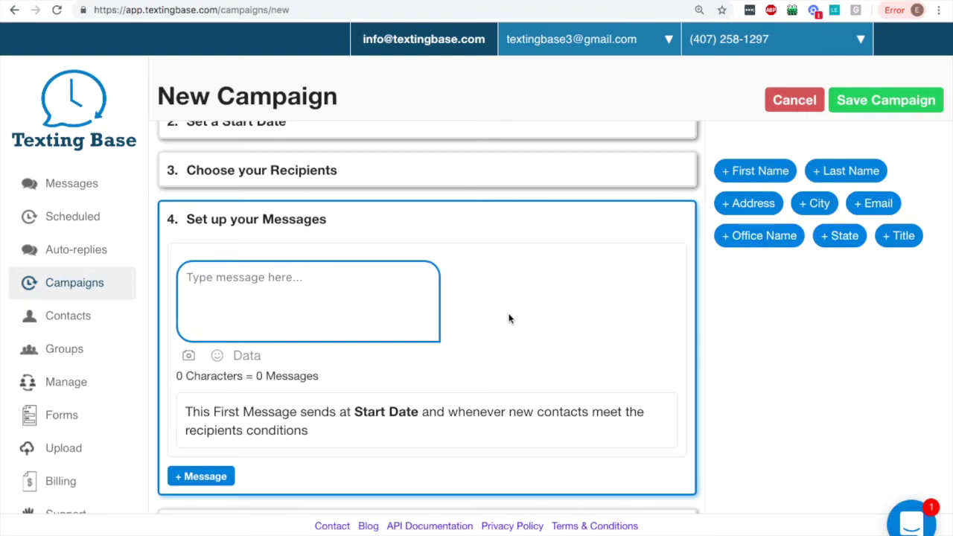
left_click(281, 300)
type("Hi")
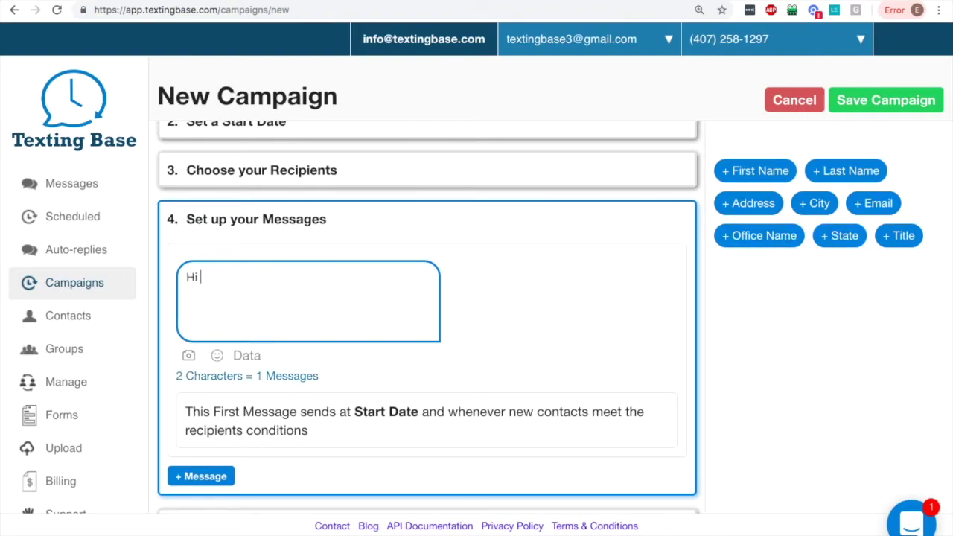
left_click(766, 173)
type("thank")
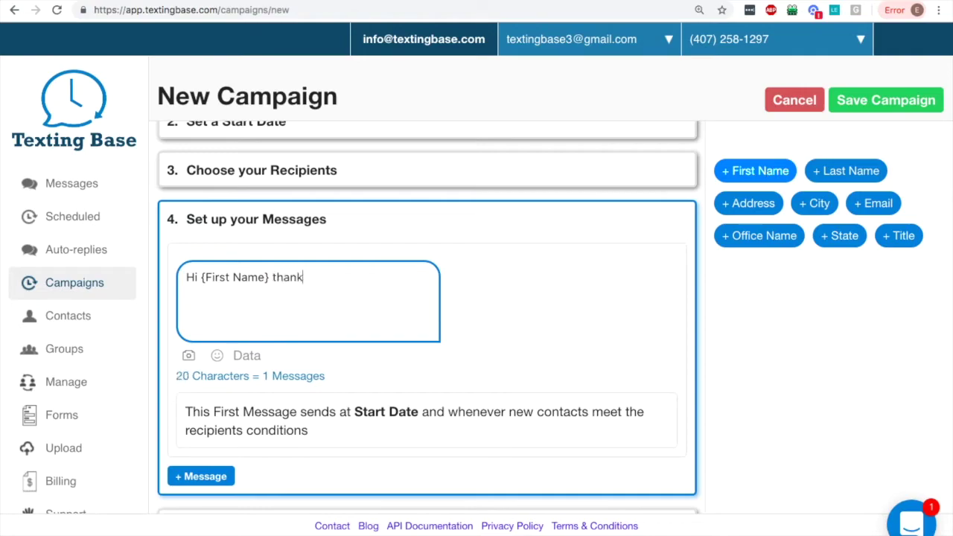
type("s for")
type("reaching ")
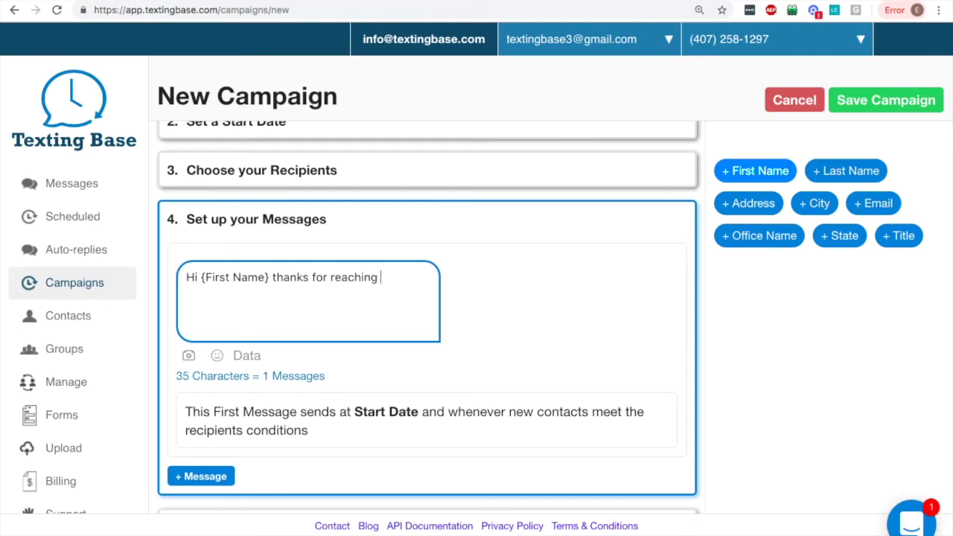
type("out.  We have")
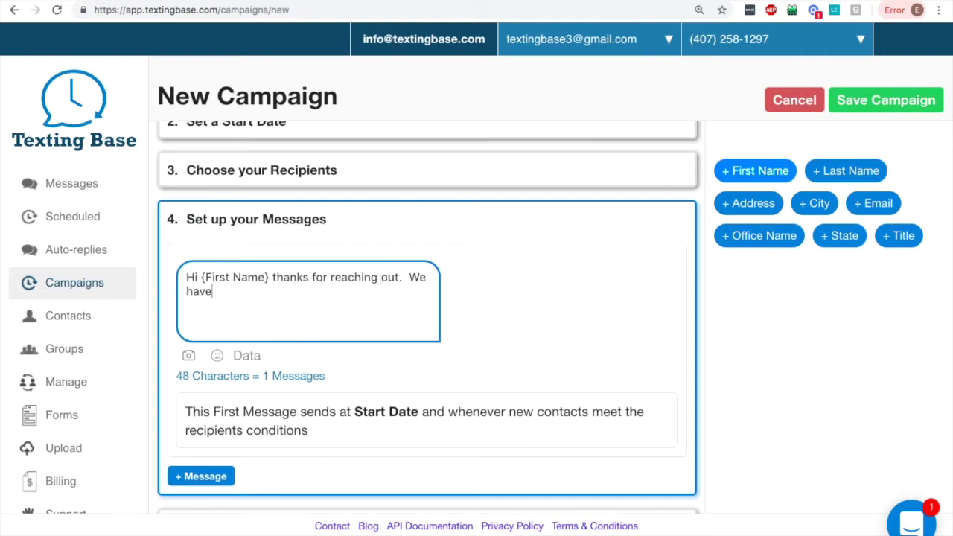
type(" a deal in the state of")
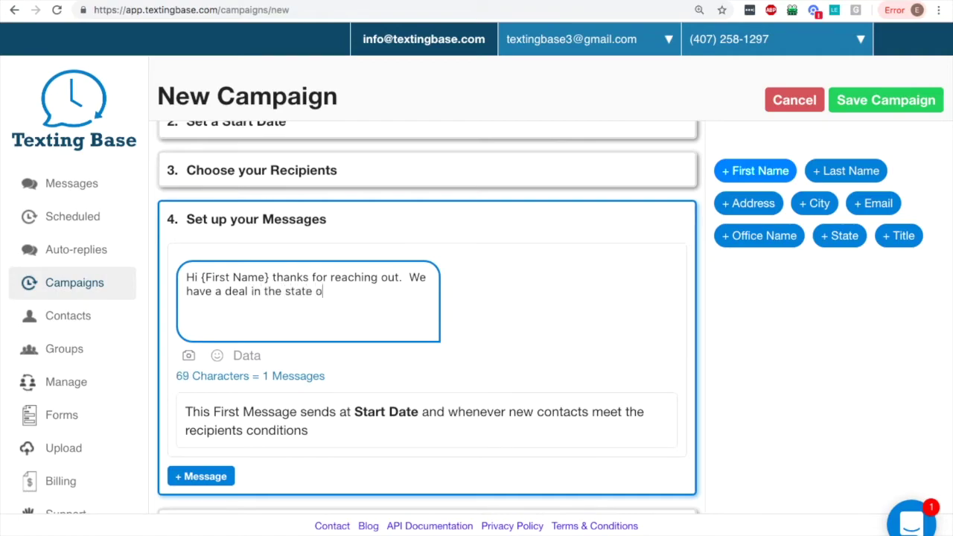
left_click(827, 236)
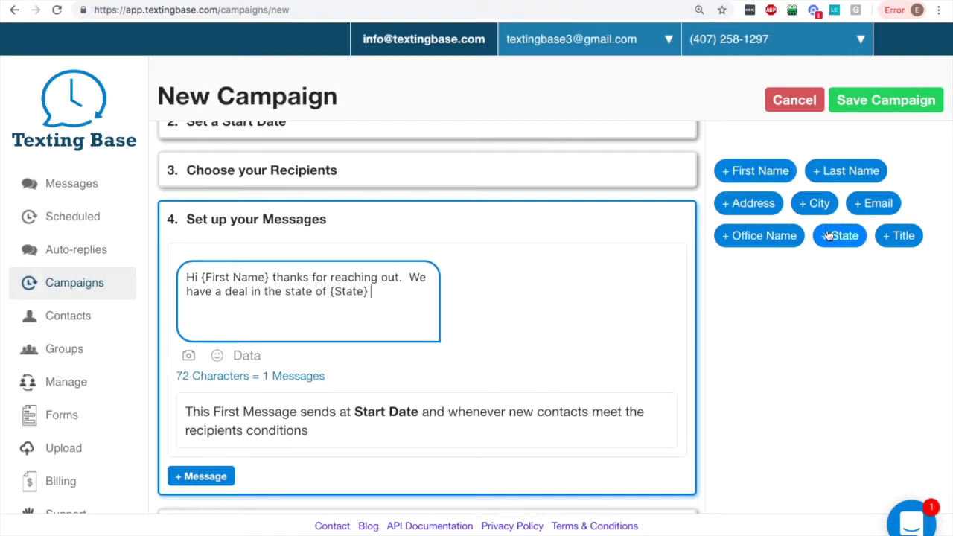
left_click(188, 357)
left_click(631, 207)
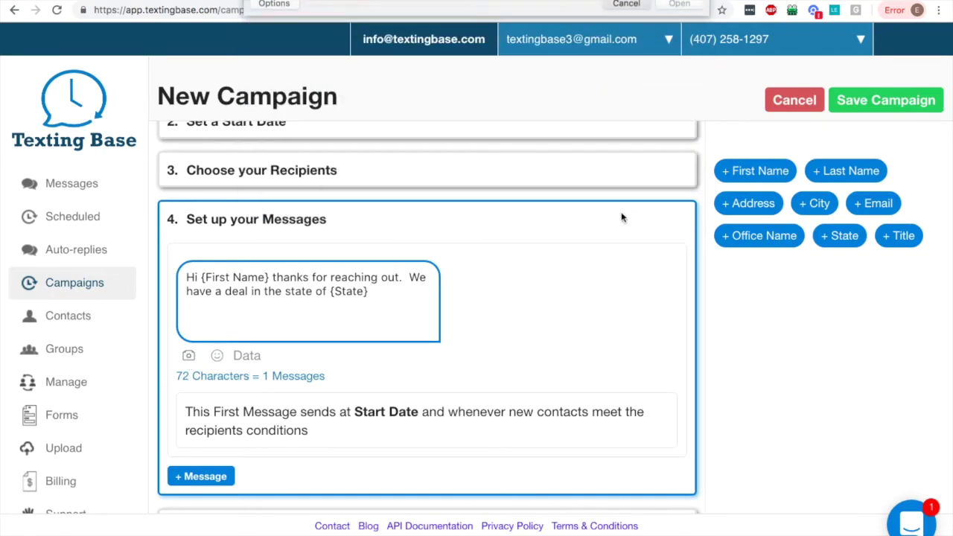
Add a second message that sends 4 days after the previous message at 1:04 PM.
left_click(223, 476)
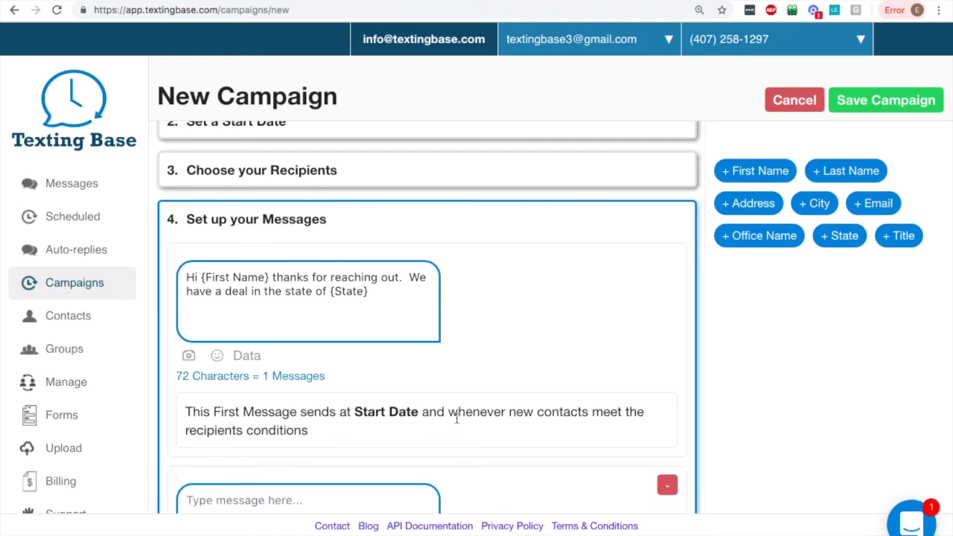
scroll(522, 461, "down", 5)
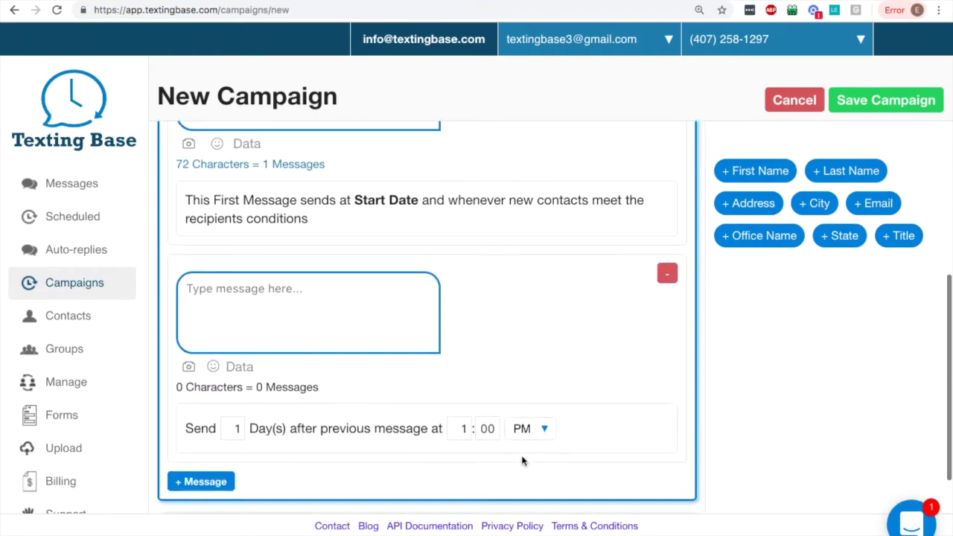
double_click(236, 428)
type("4")
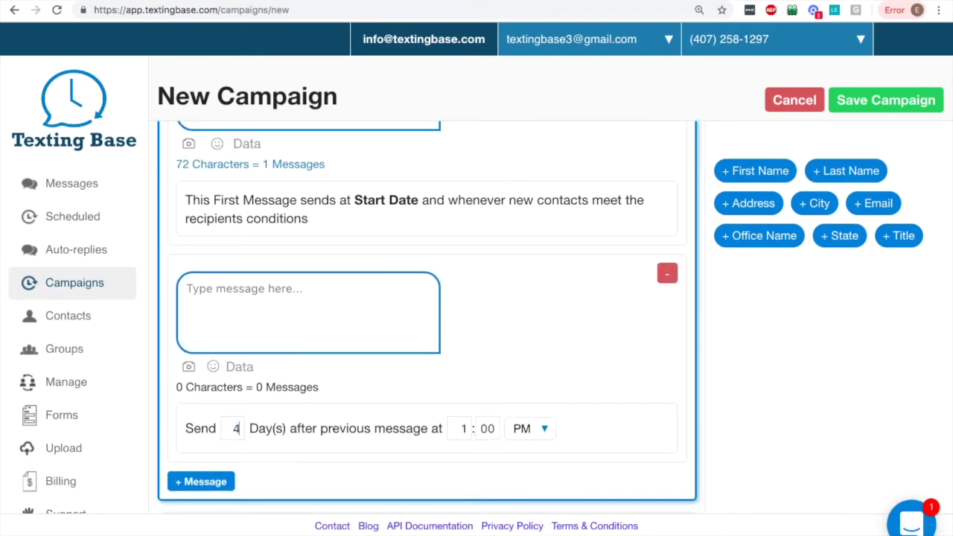
double_click(488, 428)
type("04")
Write the second message as "Hi {First Name}" using the contact placeholder, followed by the filler text "kejkjndejkndenjdejkndejkndejnd".
left_click(346, 303)
type("Hi")
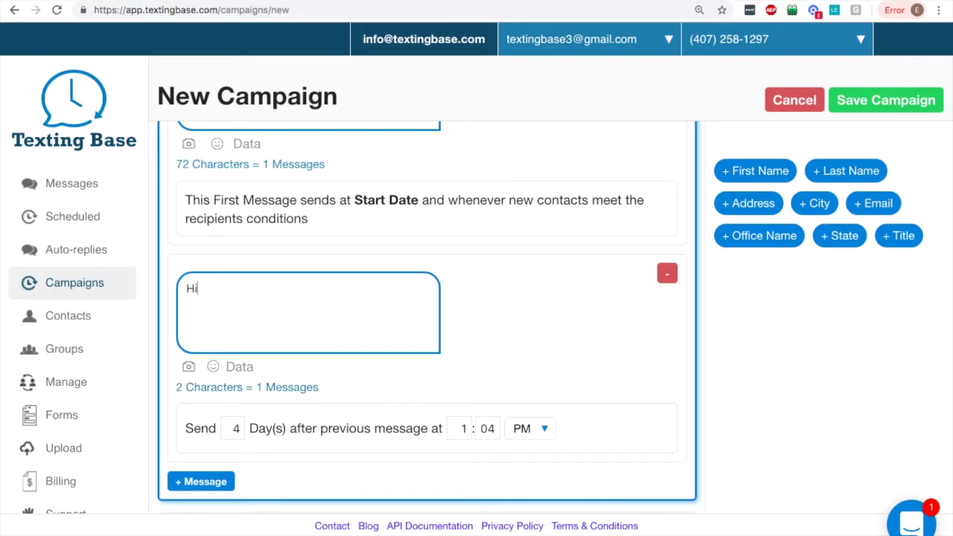
left_click(736, 171)
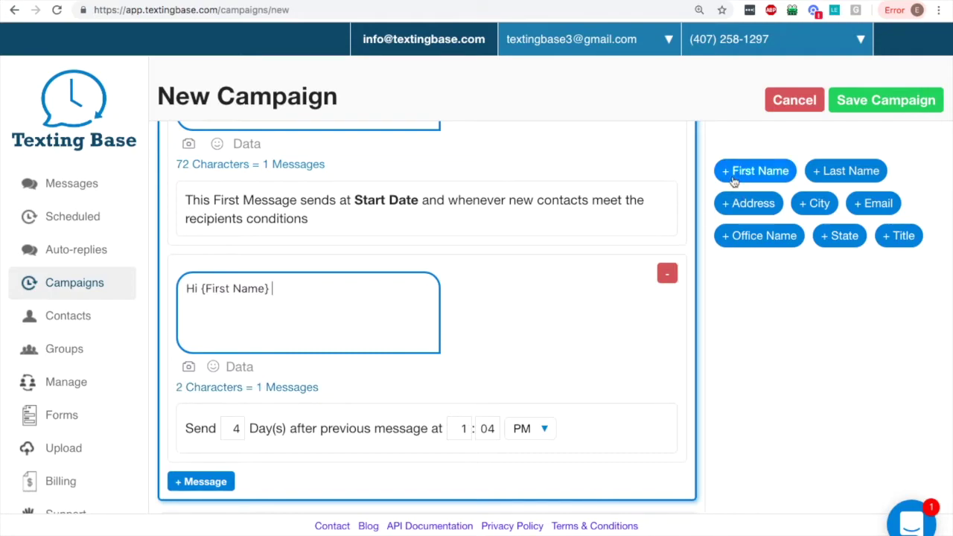
type("kejkjndejkndenjdejkndejkndejnd")
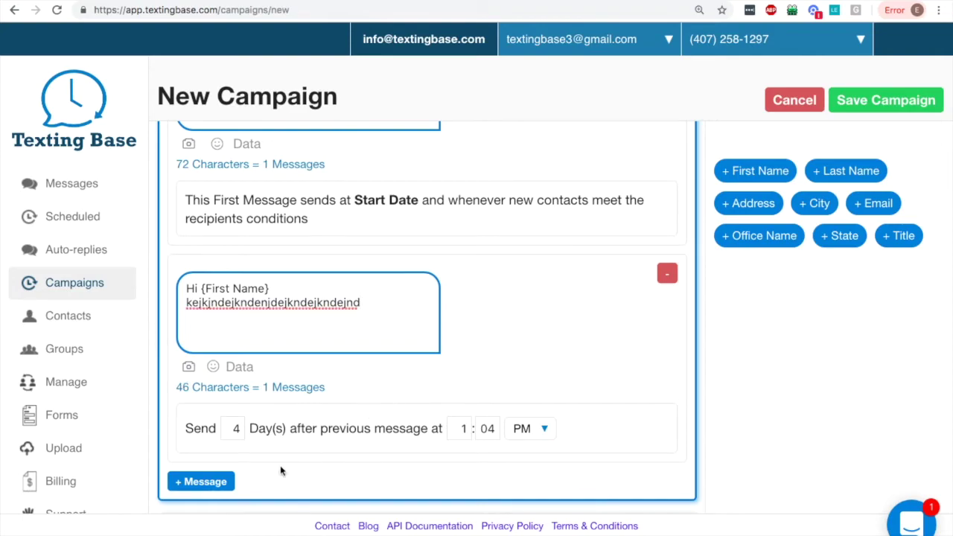
Add a third message scheduled 8 days after the previous one at 3:17 PM, and remove that message again.
left_click(228, 484)
scroll(345, 467, "down", 4)
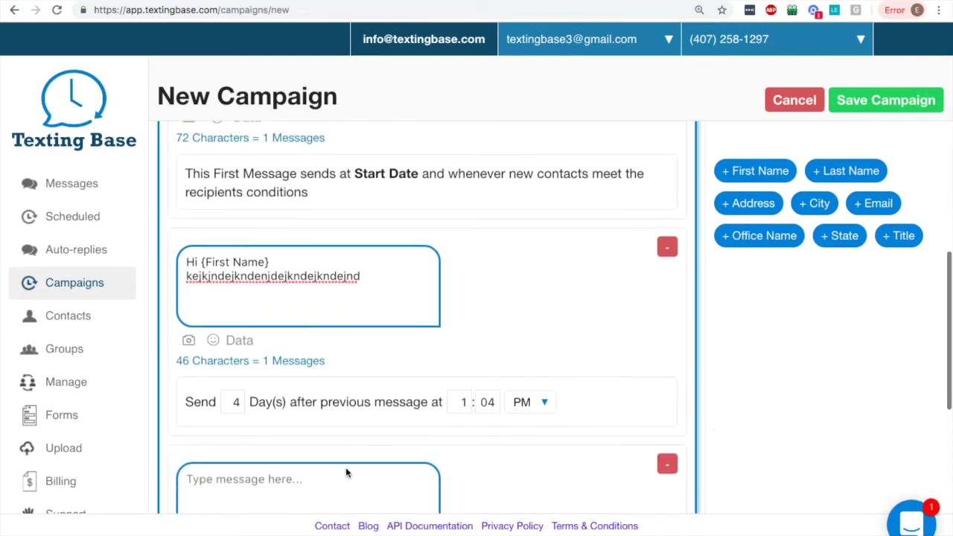
double_click(232, 407)
type("8")
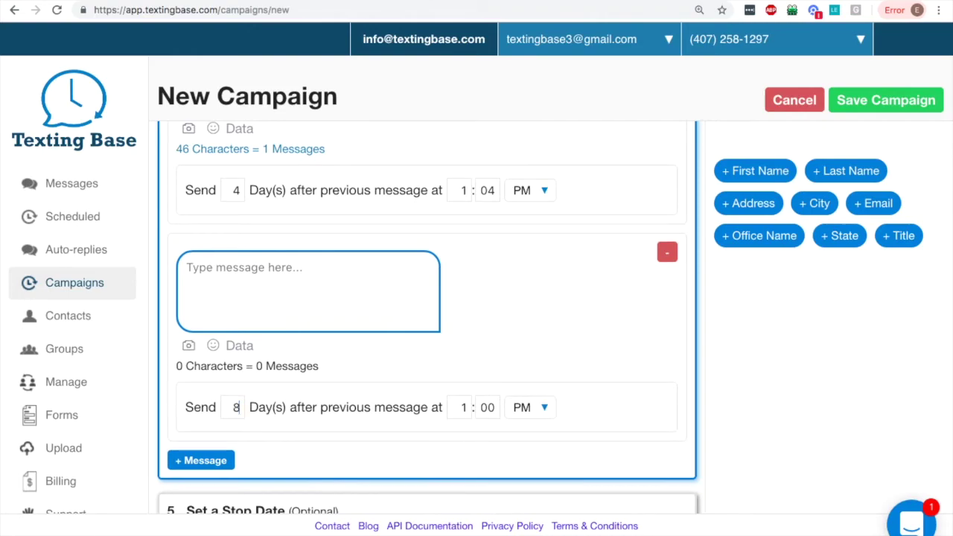
double_click(448, 407)
type("3")
double_click(489, 406)
type("17")
left_click(666, 255)
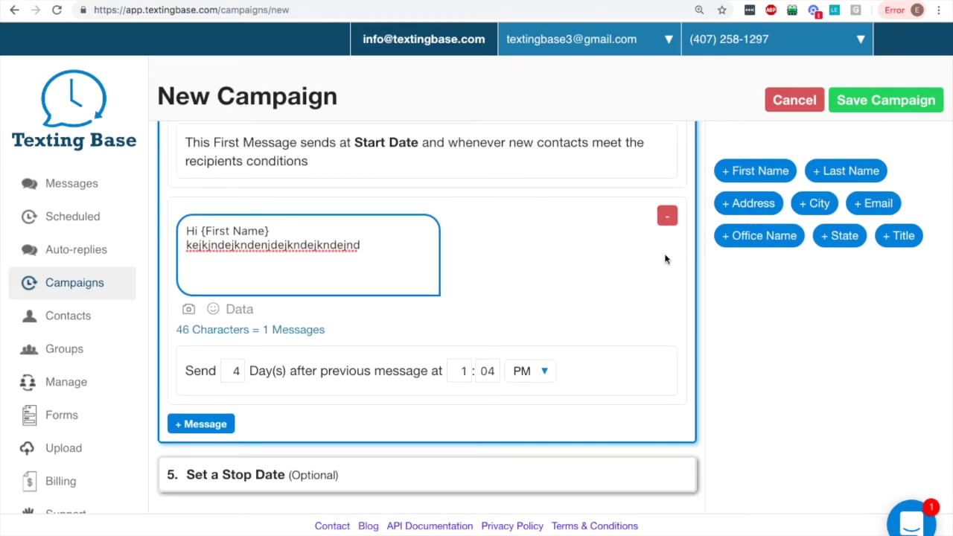
Keep the optional stop date at Never and try to save the new campaign.
left_click(475, 478)
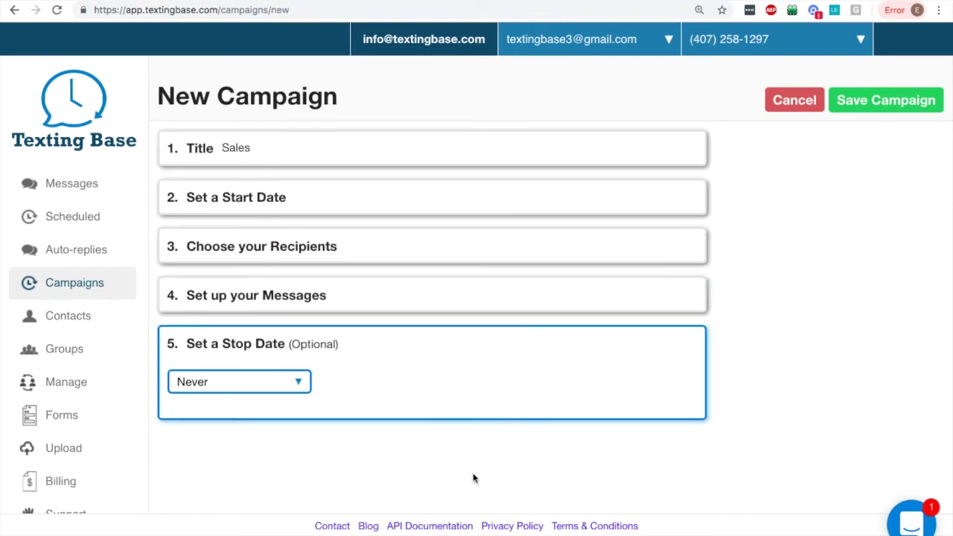
left_click(297, 381)
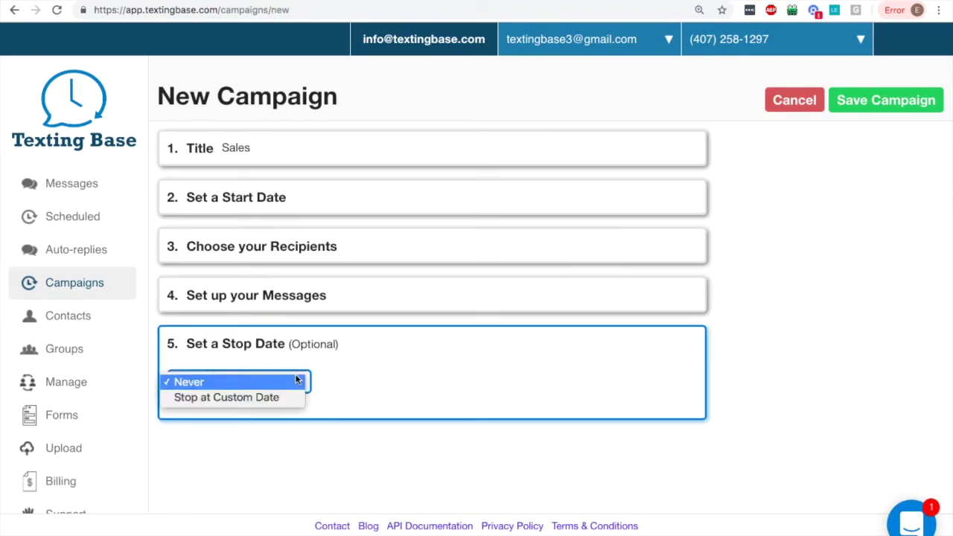
left_click(297, 381)
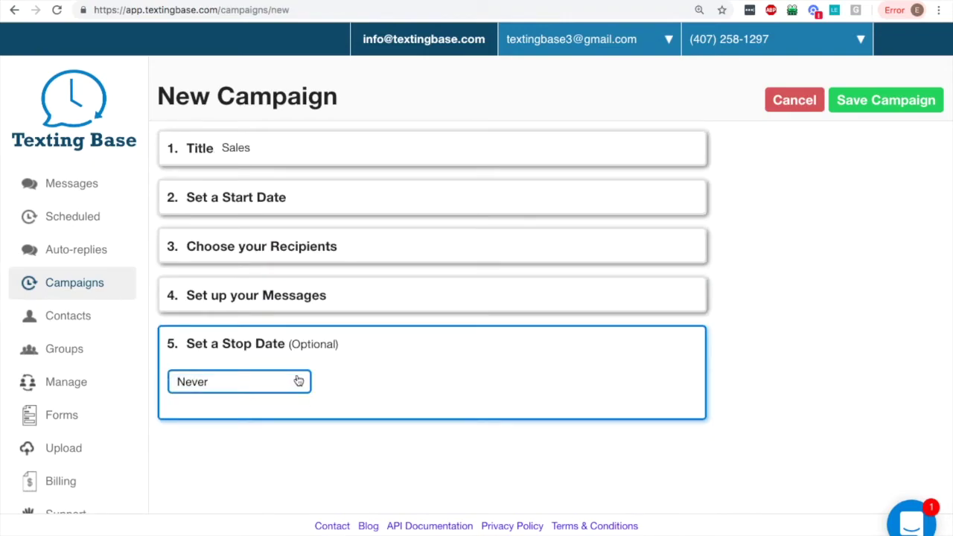
left_click(899, 106)
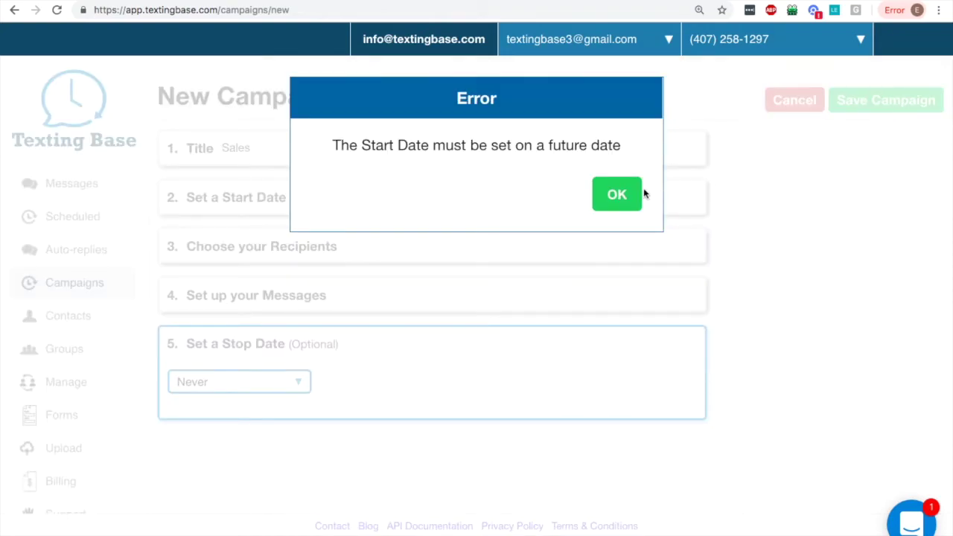
left_click(632, 194)
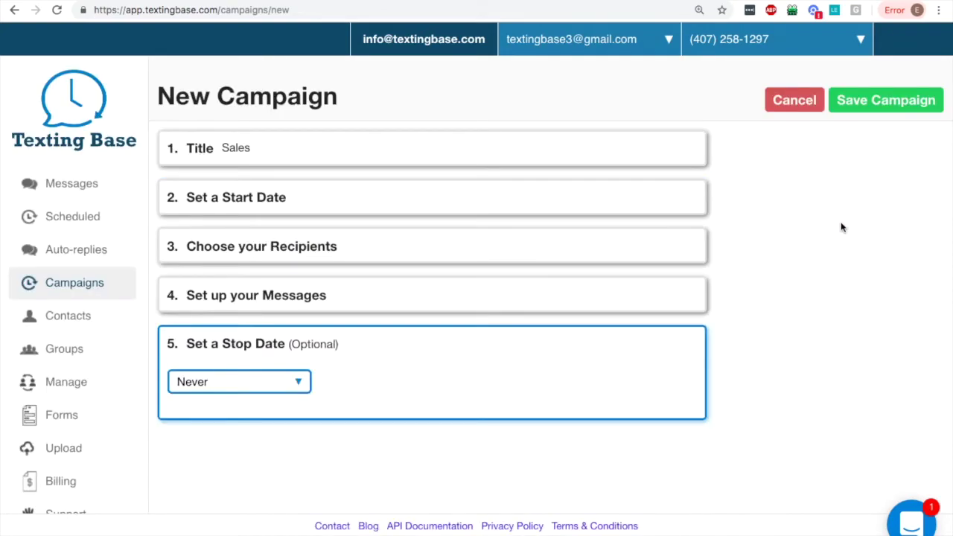
Change the custom start day to October 10, 2018 and save the new campaign.
left_click(358, 197)
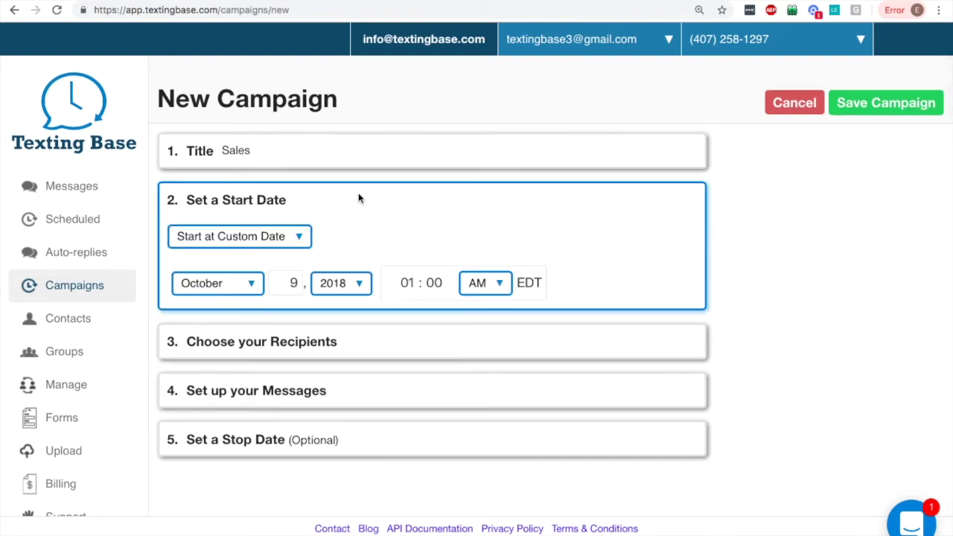
double_click(293, 282)
type("10")
left_click(878, 108)
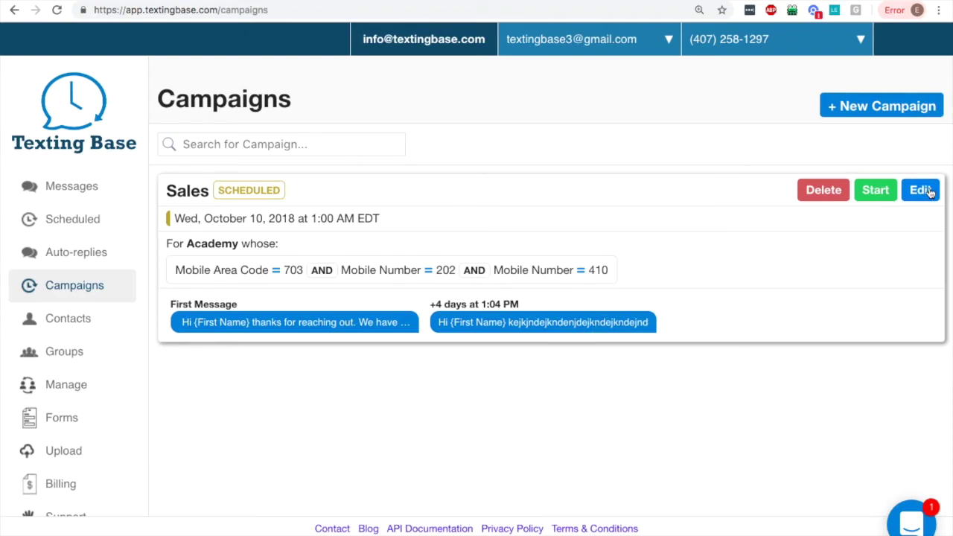
Start the scheduled Sales campaign with confirmation, and pause it again.
left_click(875, 191)
left_click(617, 196)
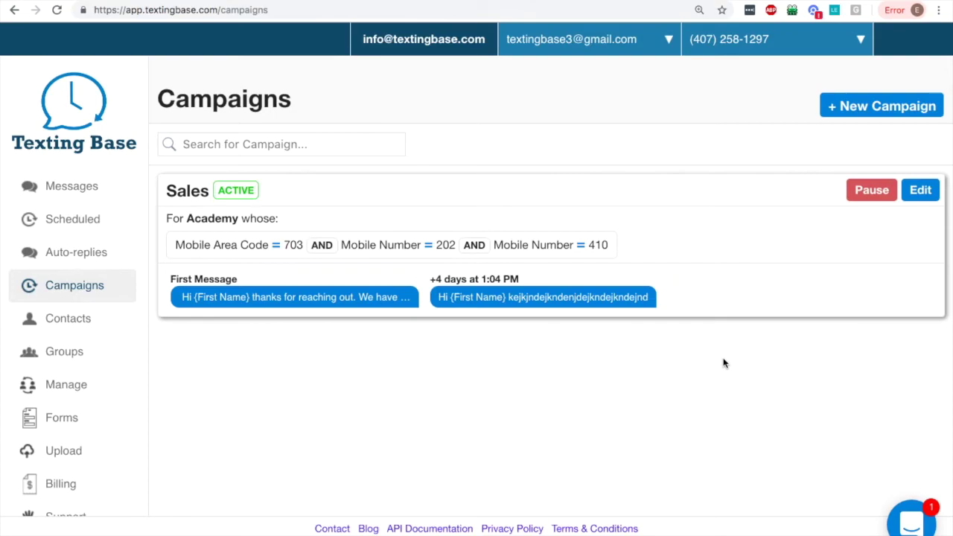
left_click(877, 191)
Edit the Sales campaign's second message to read "Hi {First Name} following up to see if you have some time." and try to save it.
left_click(920, 192)
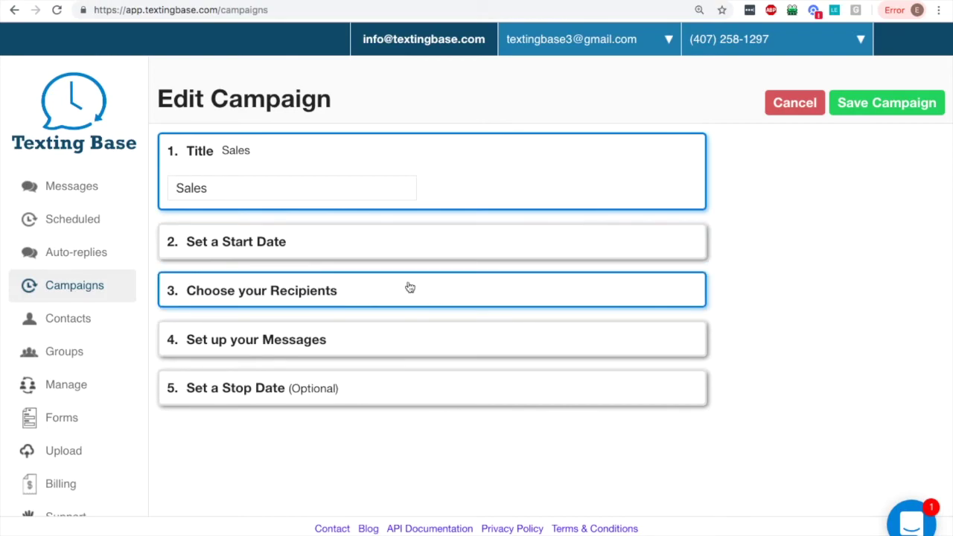
left_click(408, 342)
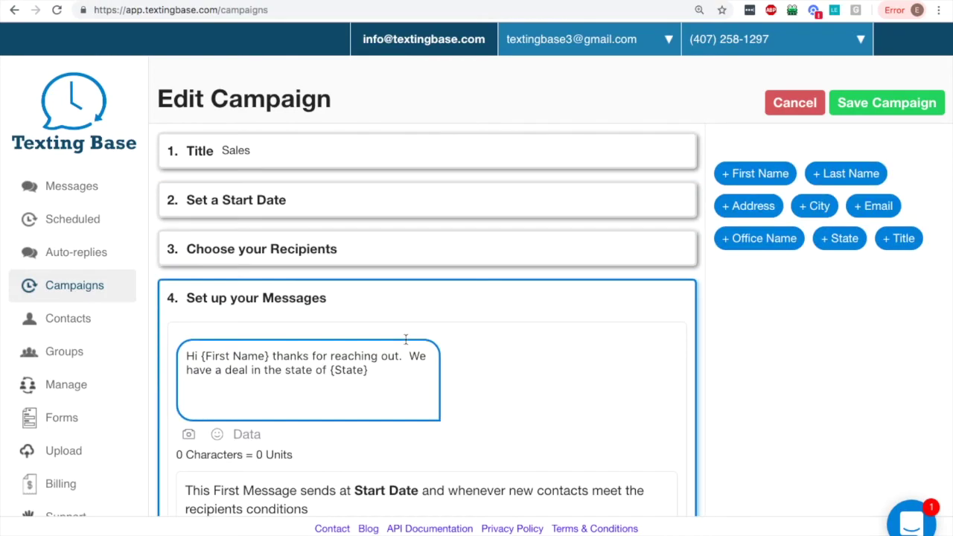
scroll(610, 435, "down", 4)
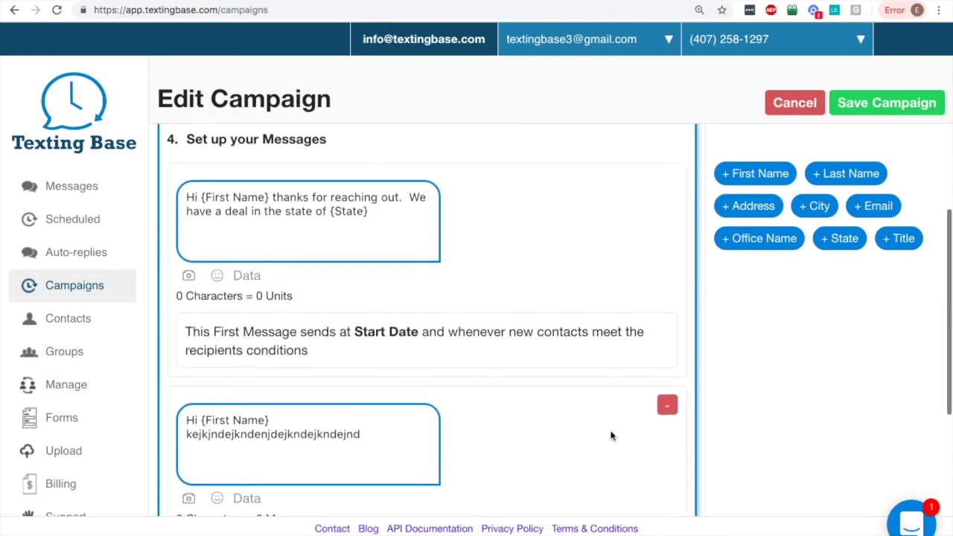
left_click_drag(396, 352, 182, 357)
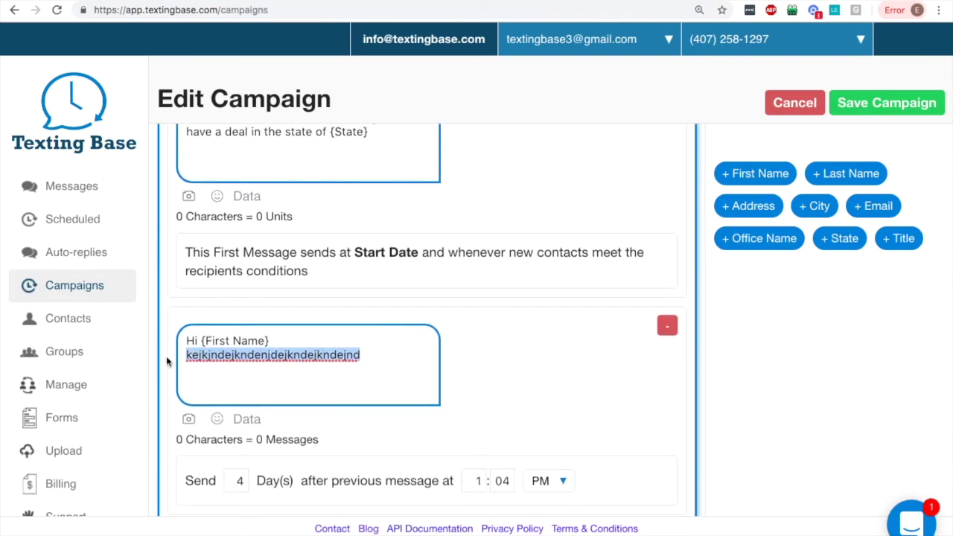
type("following ")
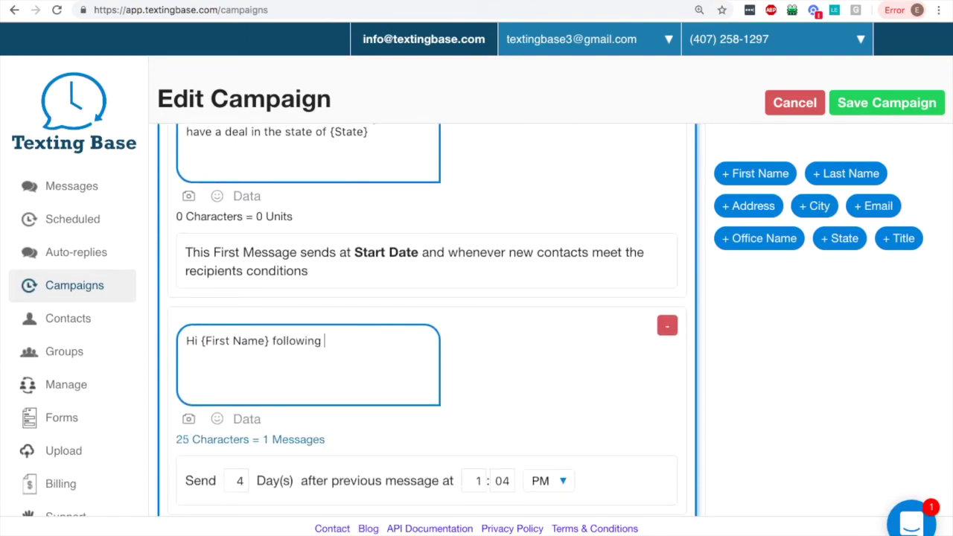
type("up to see if you have s")
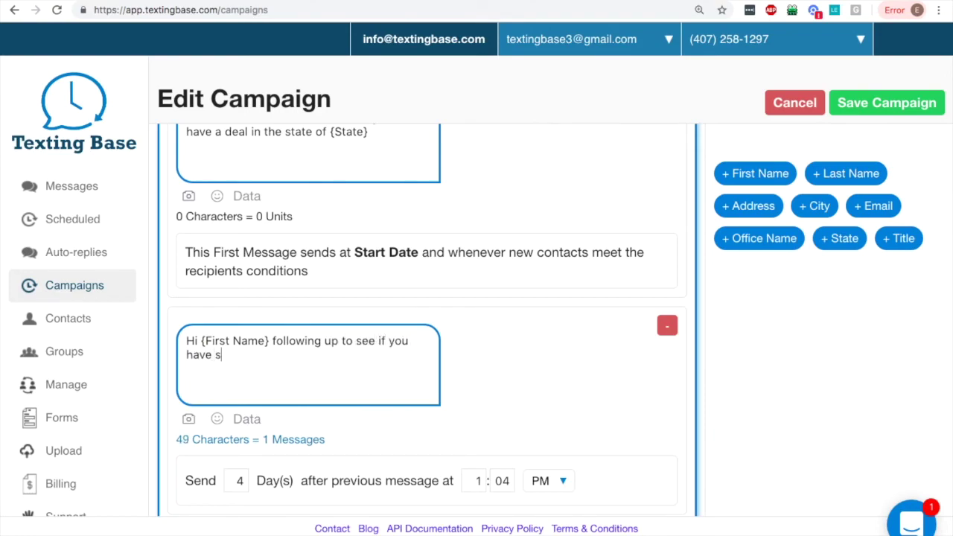
type("ome time.")
left_click(865, 111)
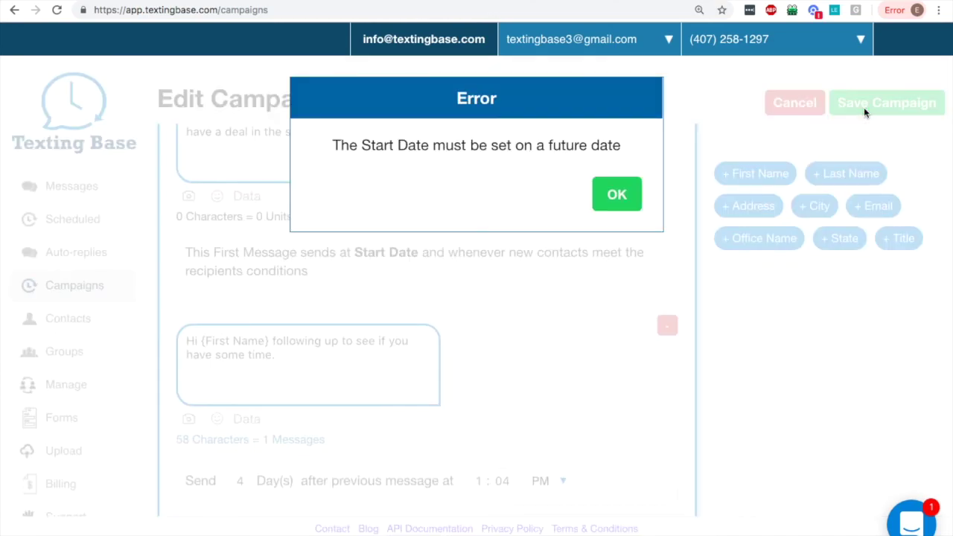
left_click(617, 194)
Set the edited campaign's start day to October 10 and save the changes.
scroll(608, 255, "up", 6)
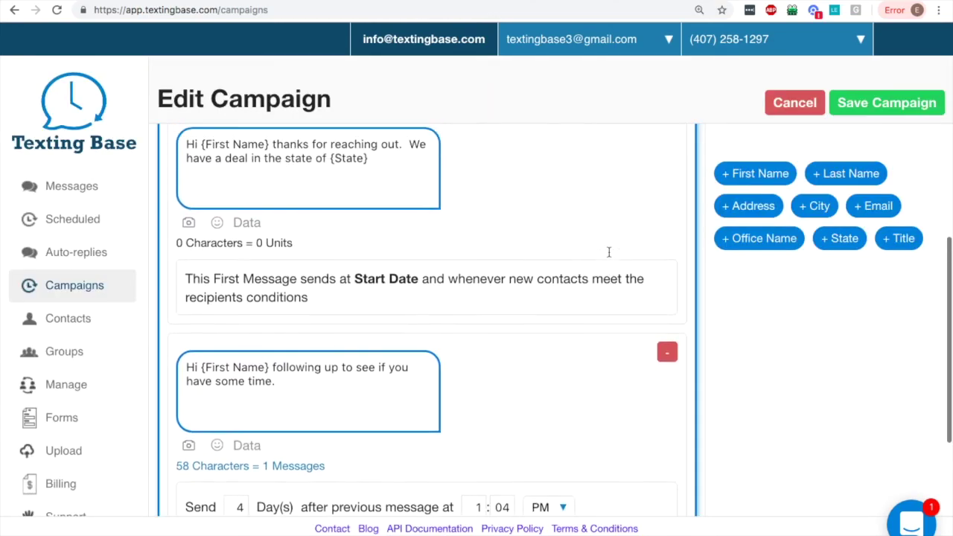
scroll(609, 257, "up", 1)
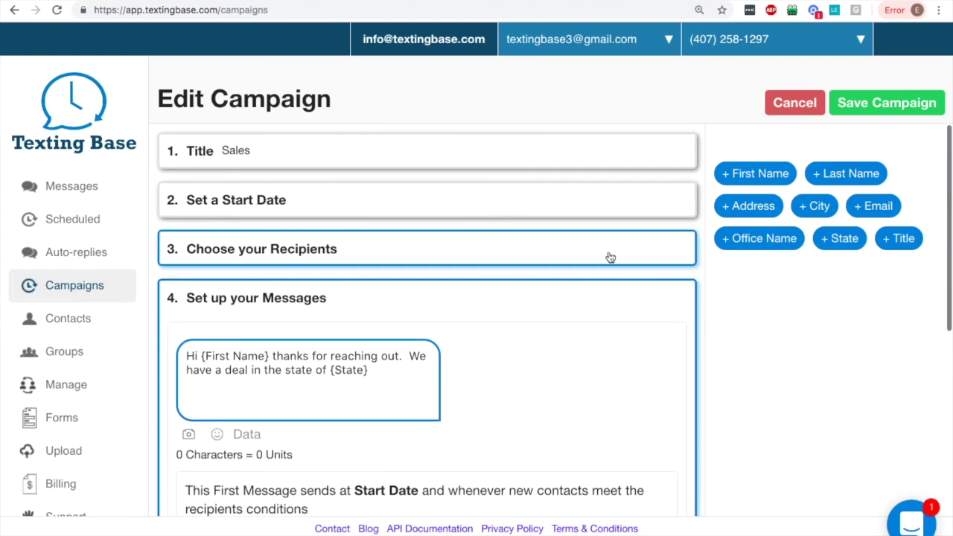
left_click(412, 206)
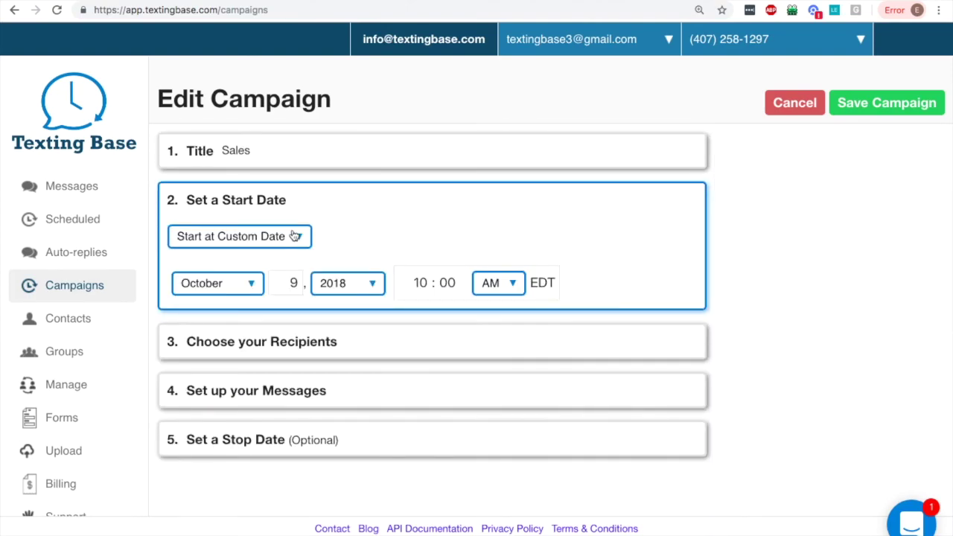
double_click(294, 283)
type("10")
left_click(859, 104)
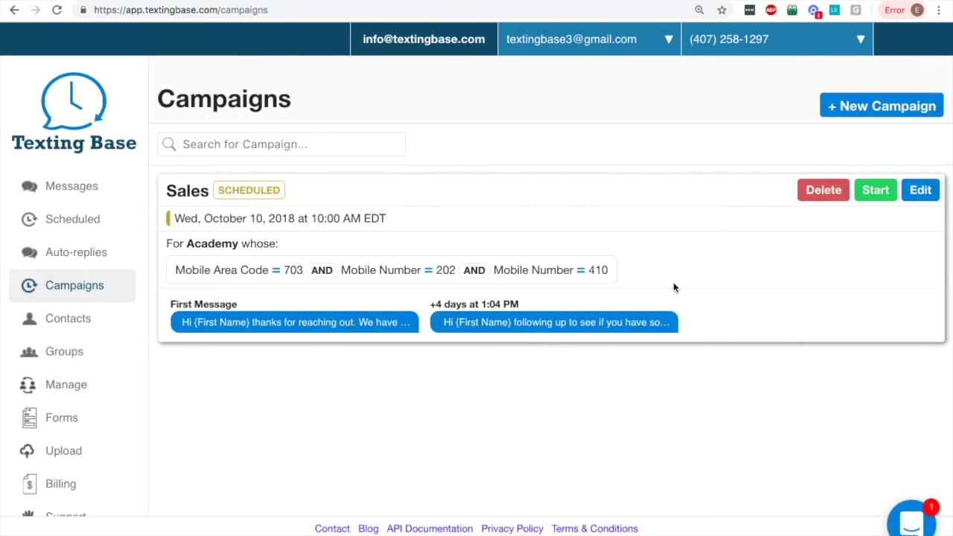
Start the edited Sales campaign and confirm the start.
left_click(875, 191)
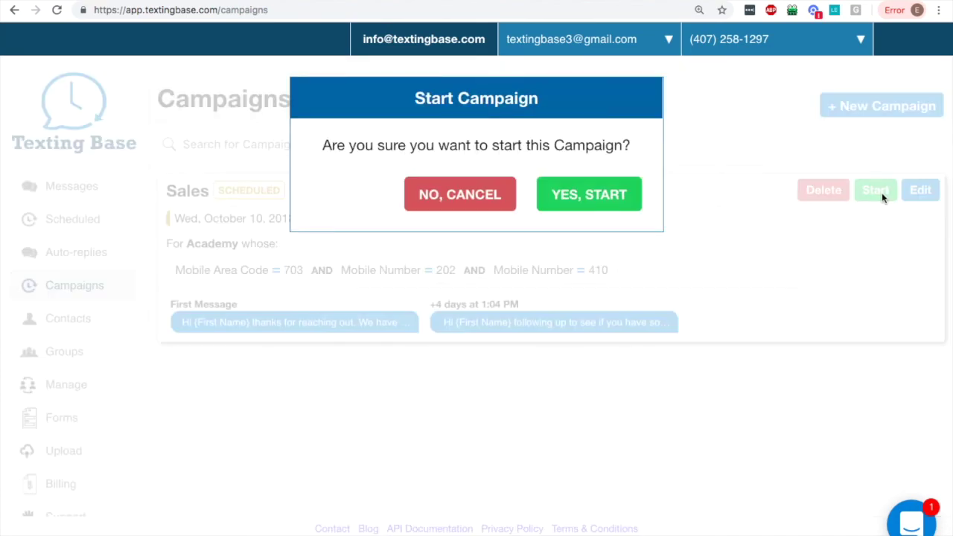
left_click(560, 187)
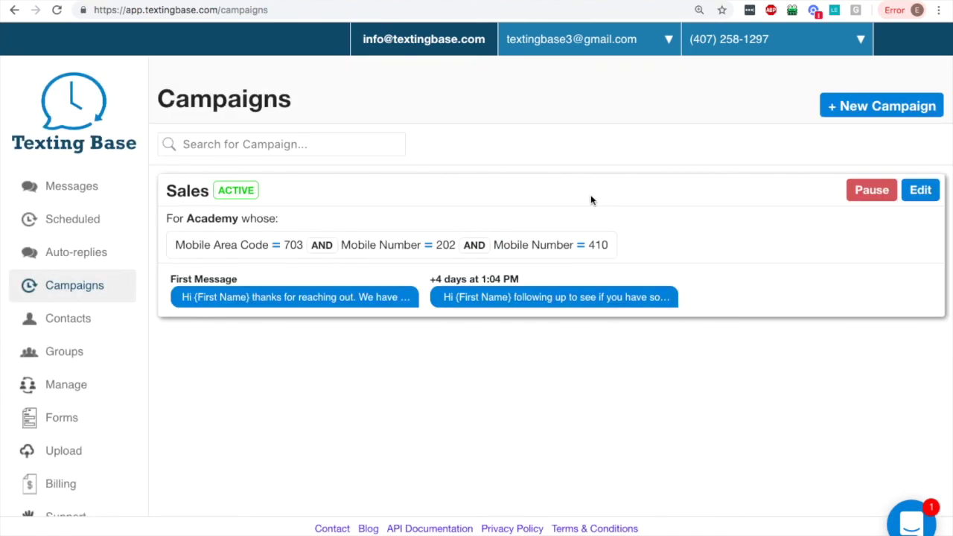